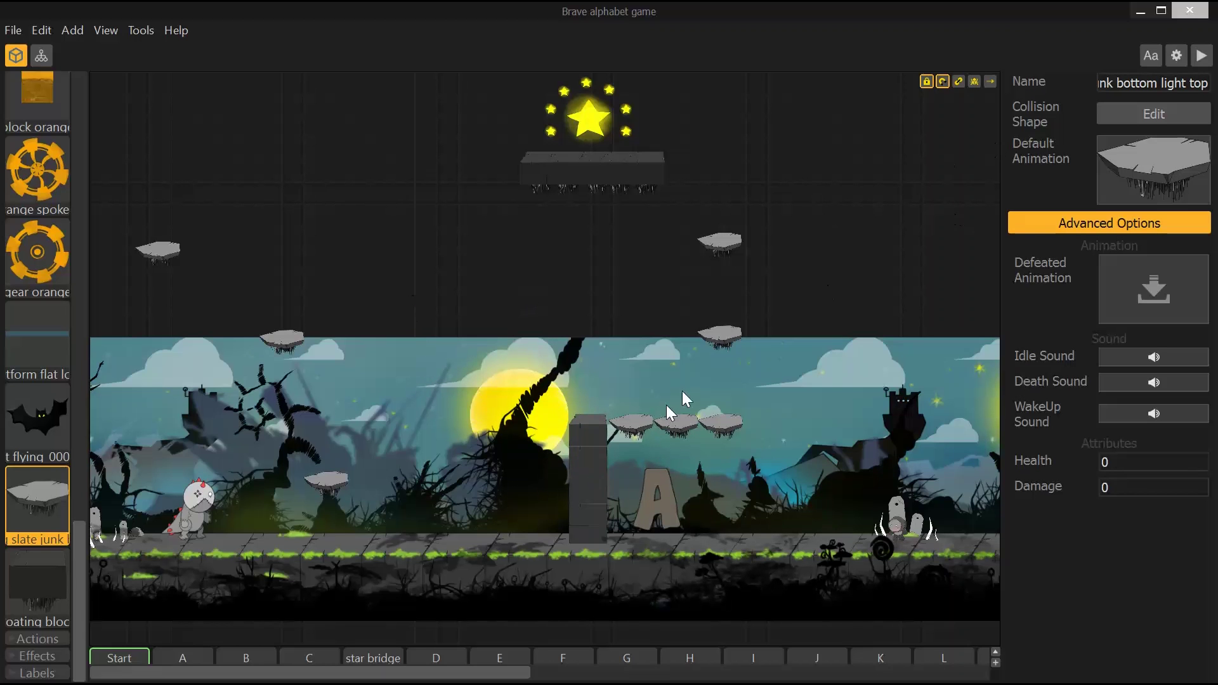
Step: Select the stone pillar to show its Platform properties and scroll the asset list to the top
click(587, 462)
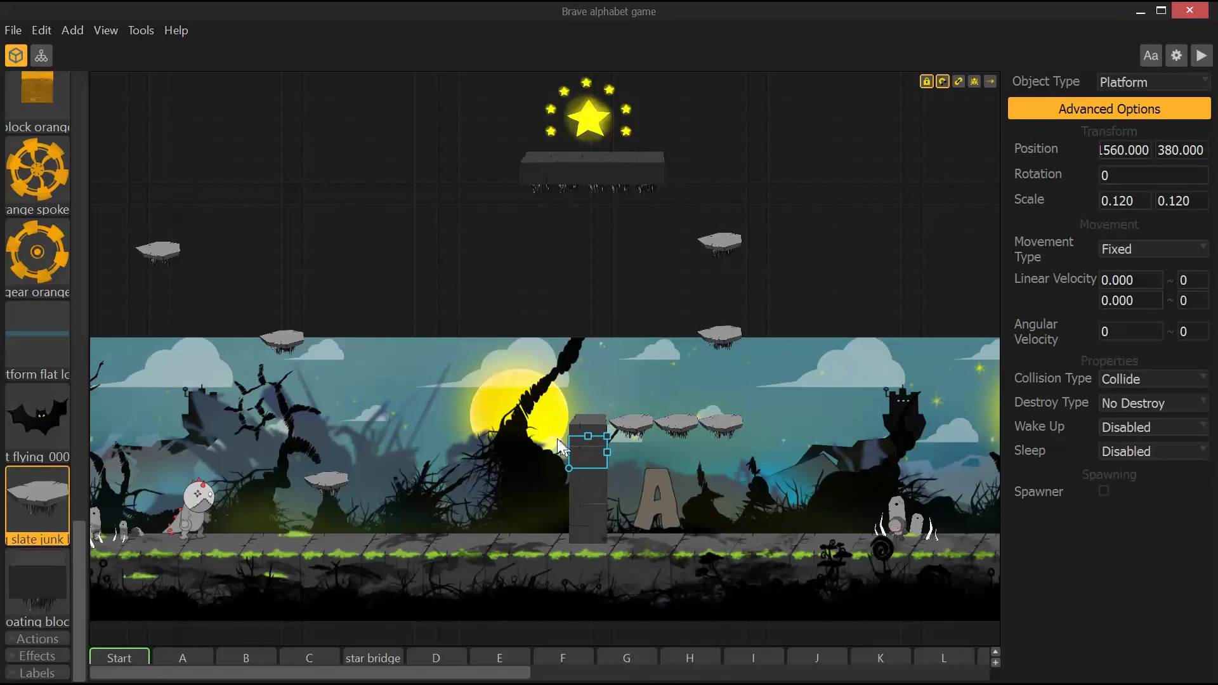
drag(77, 557, 102, 105)
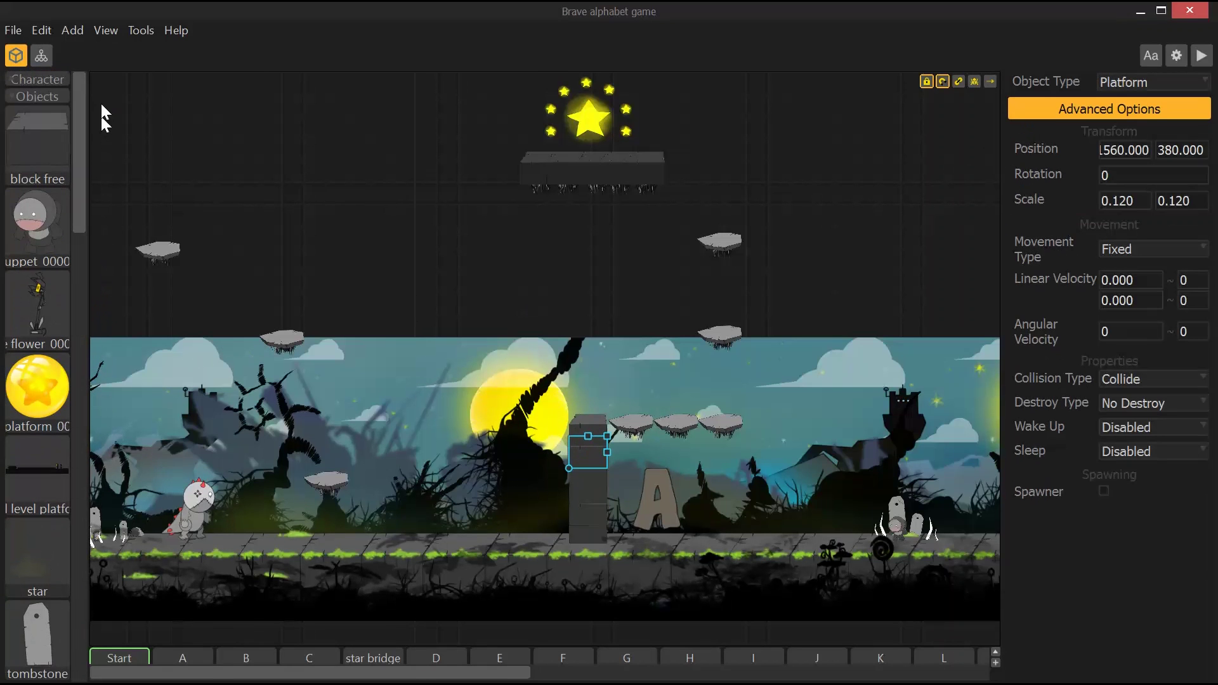
Step: Open the block free object's collision shape in the Shape Editor over the canvas
click(26, 131)
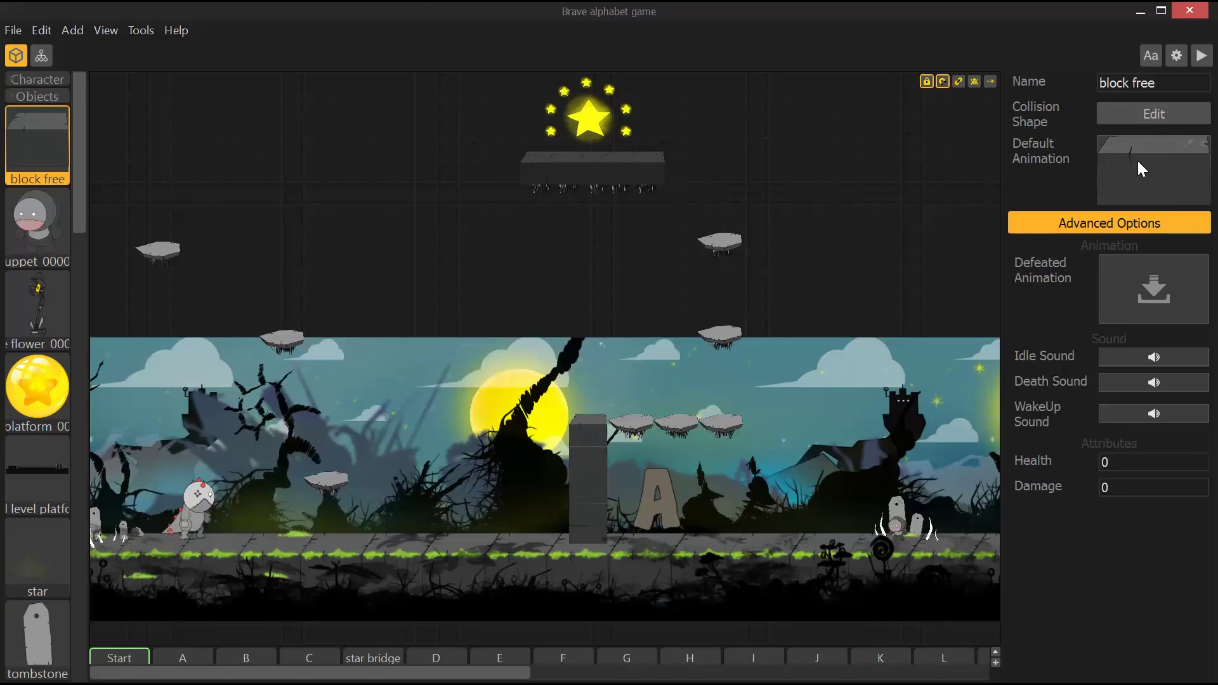
click(1151, 113)
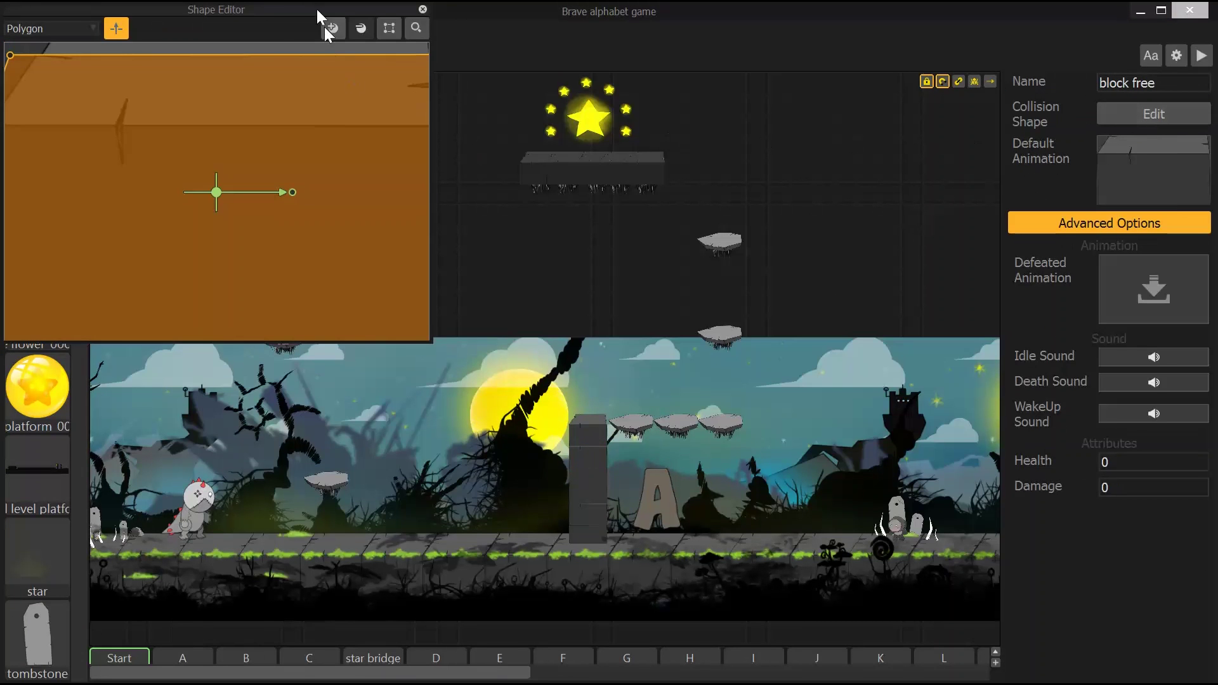
drag(248, 8, 565, 116)
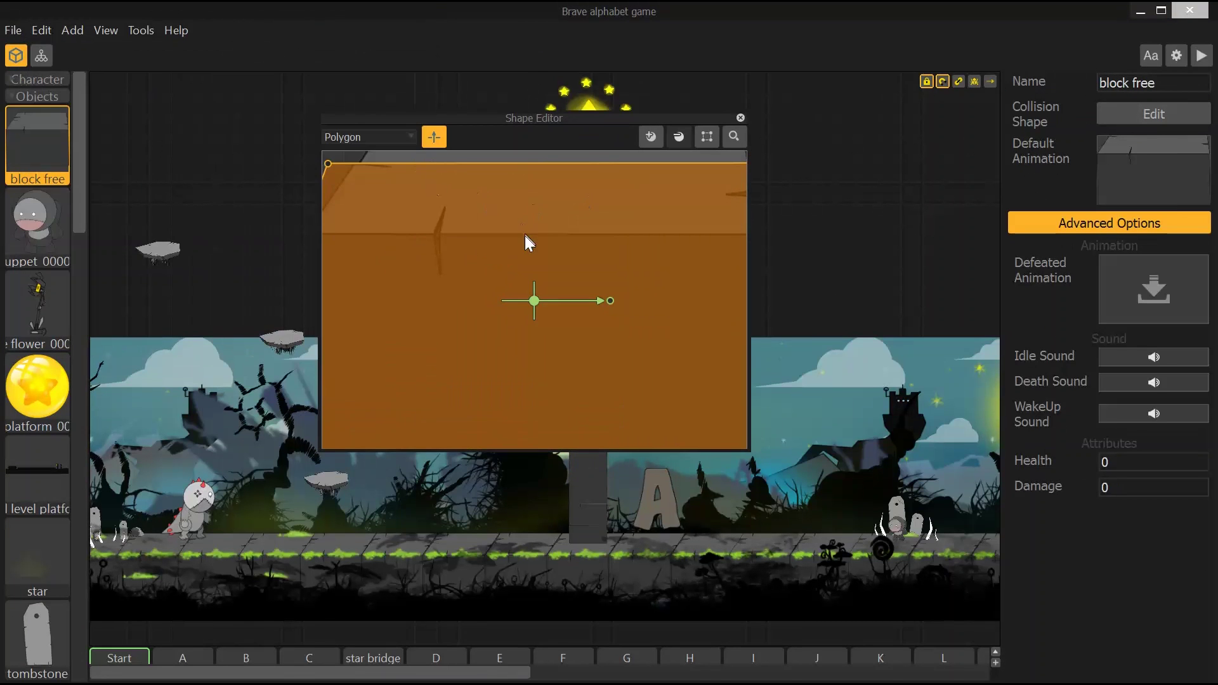
Step: Rotate the block free collision-direction gizmo so it points right
scroll(527, 244, down, 3)
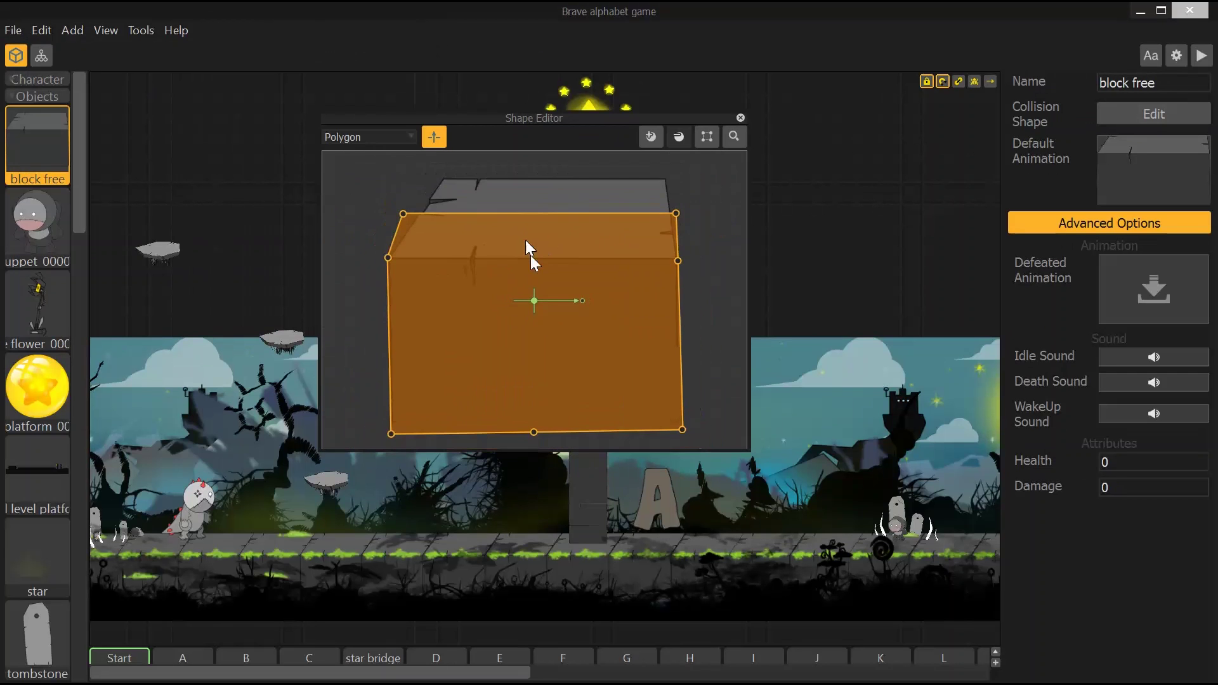
click(431, 138)
click(434, 140)
scroll(550, 294, up, 3)
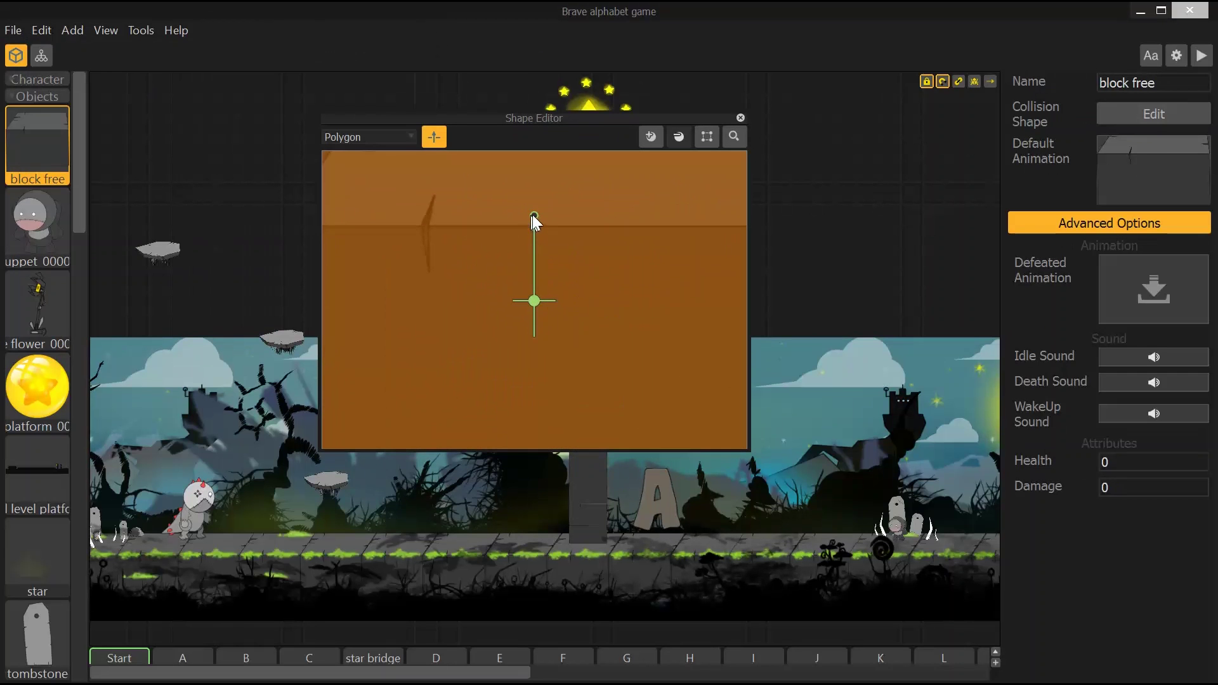
mouse_move(534, 216)
drag(534, 216, 653, 304)
Step: Close the shape editor and inspect the slate junk platform's collision polygon along its top edge
click(740, 118)
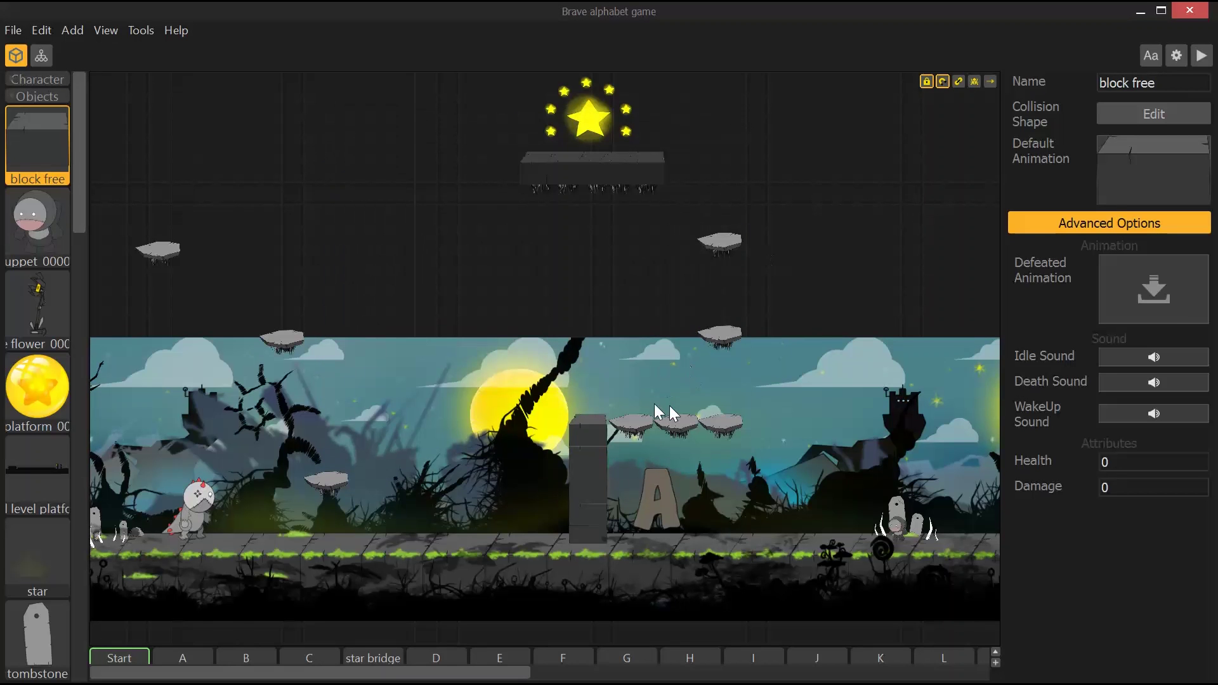
click(641, 418)
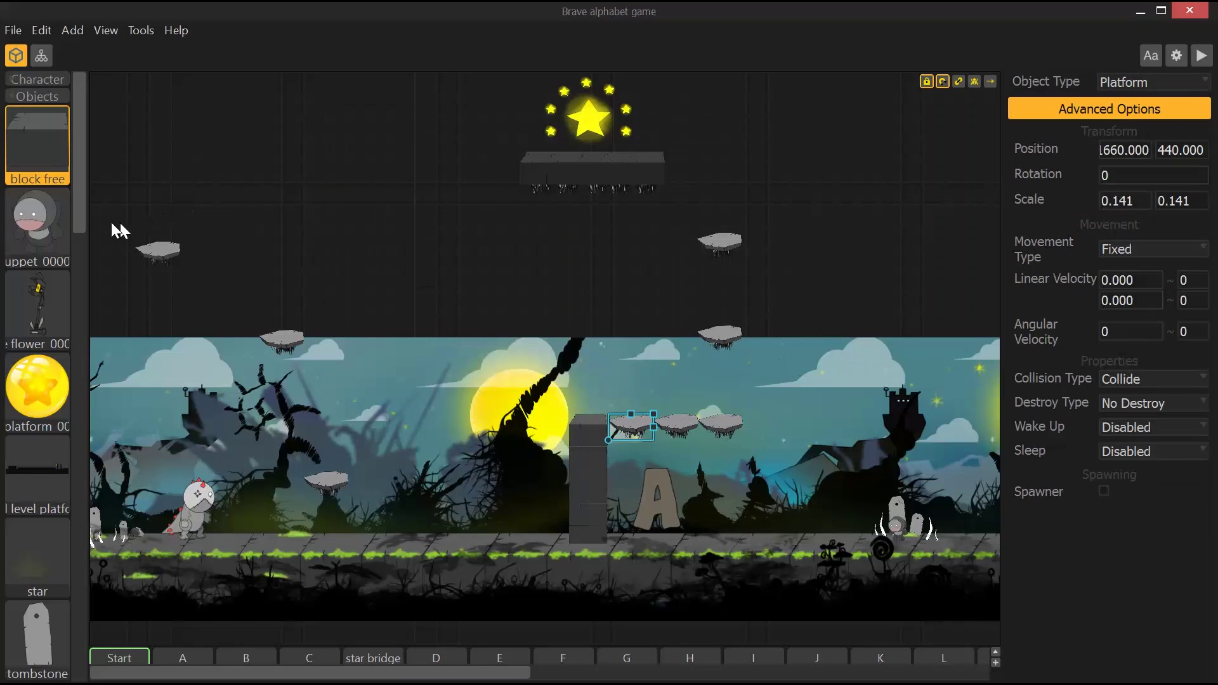
drag(77, 203, 98, 615)
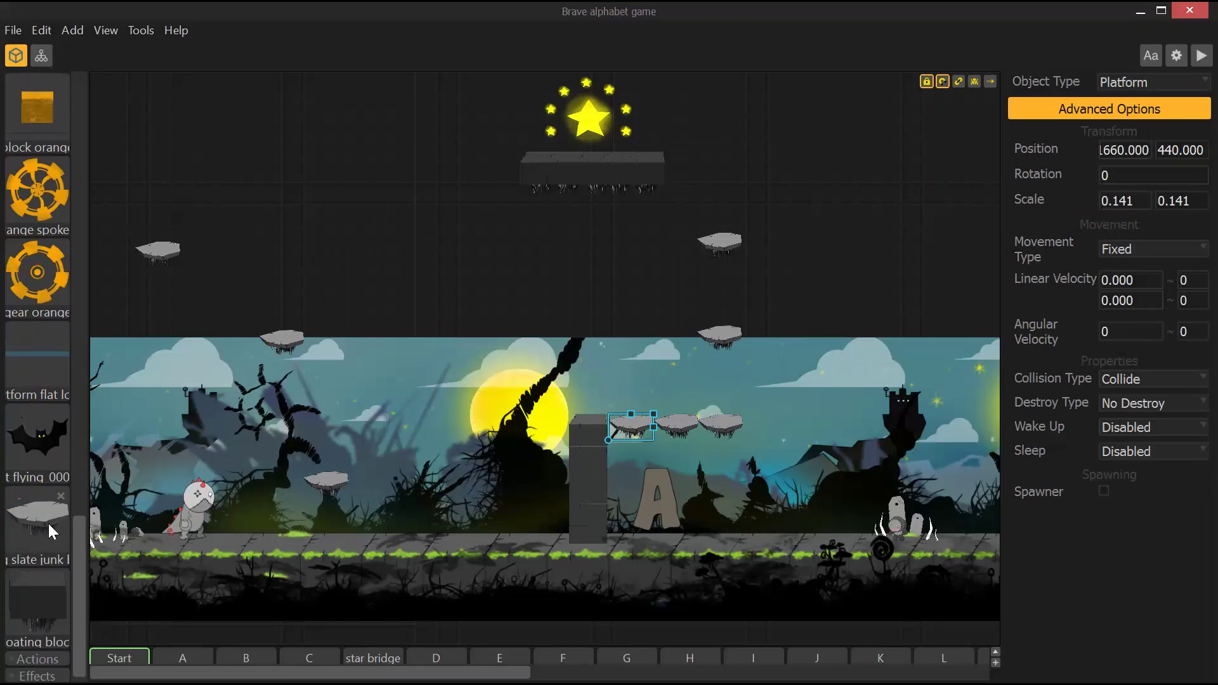
click(46, 523)
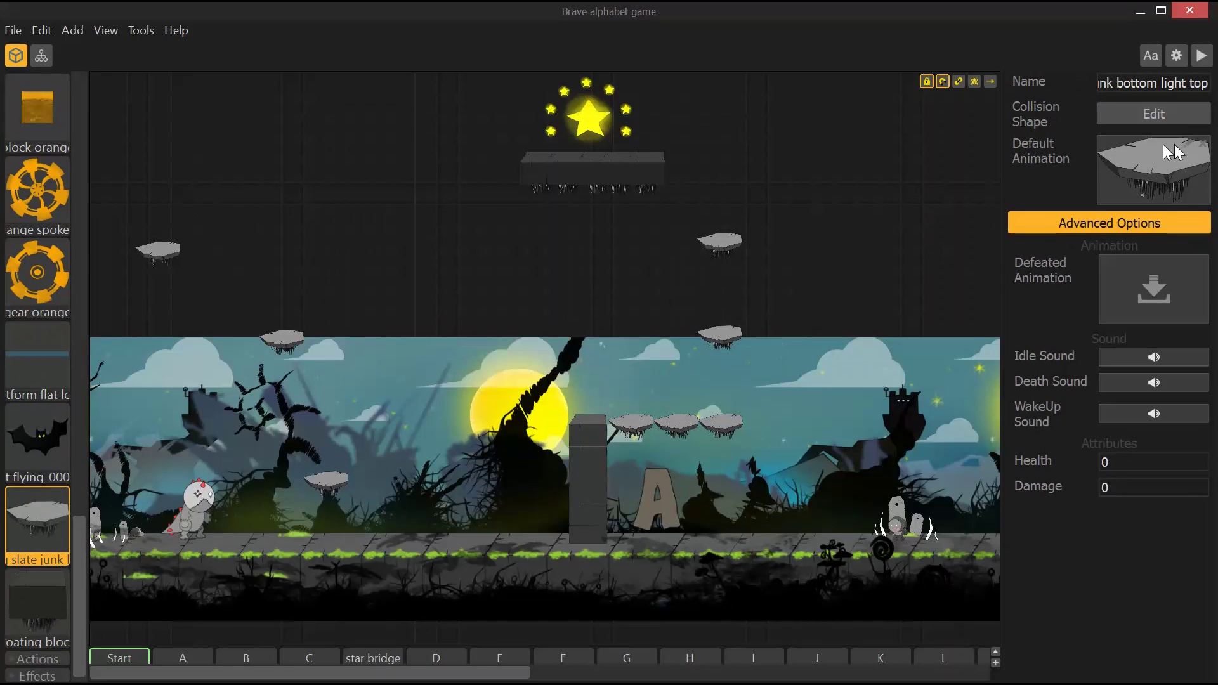
click(1179, 115)
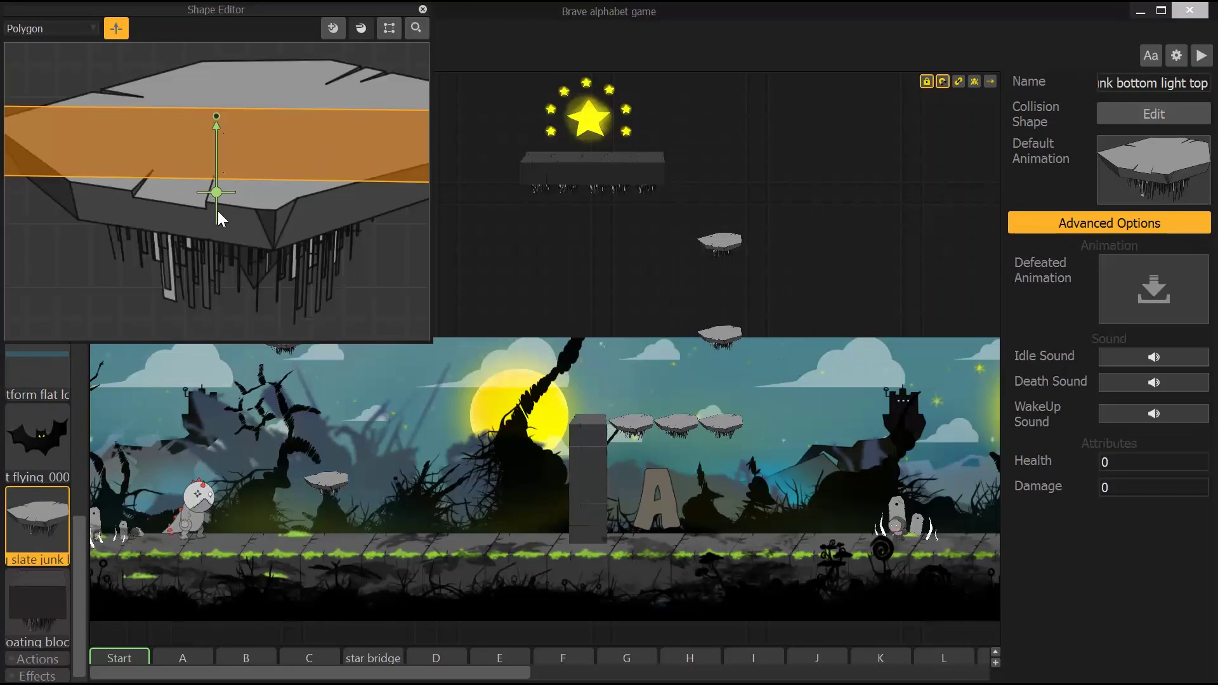
scroll(216, 152, down, 3)
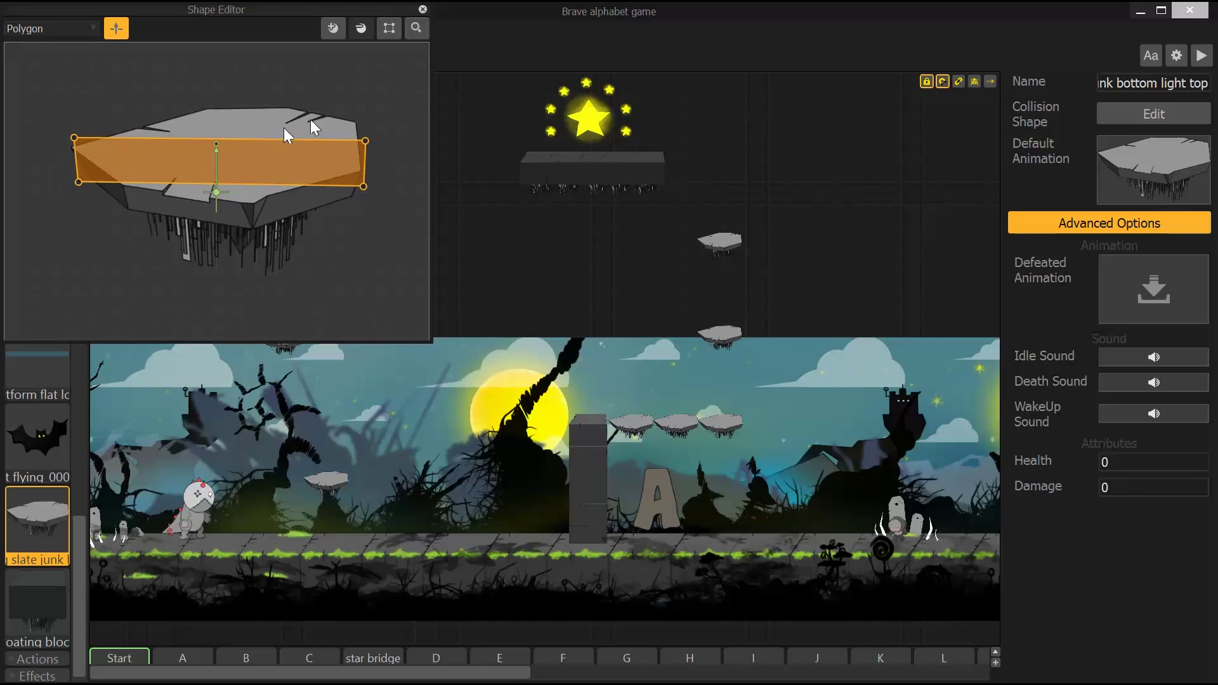
click(423, 10)
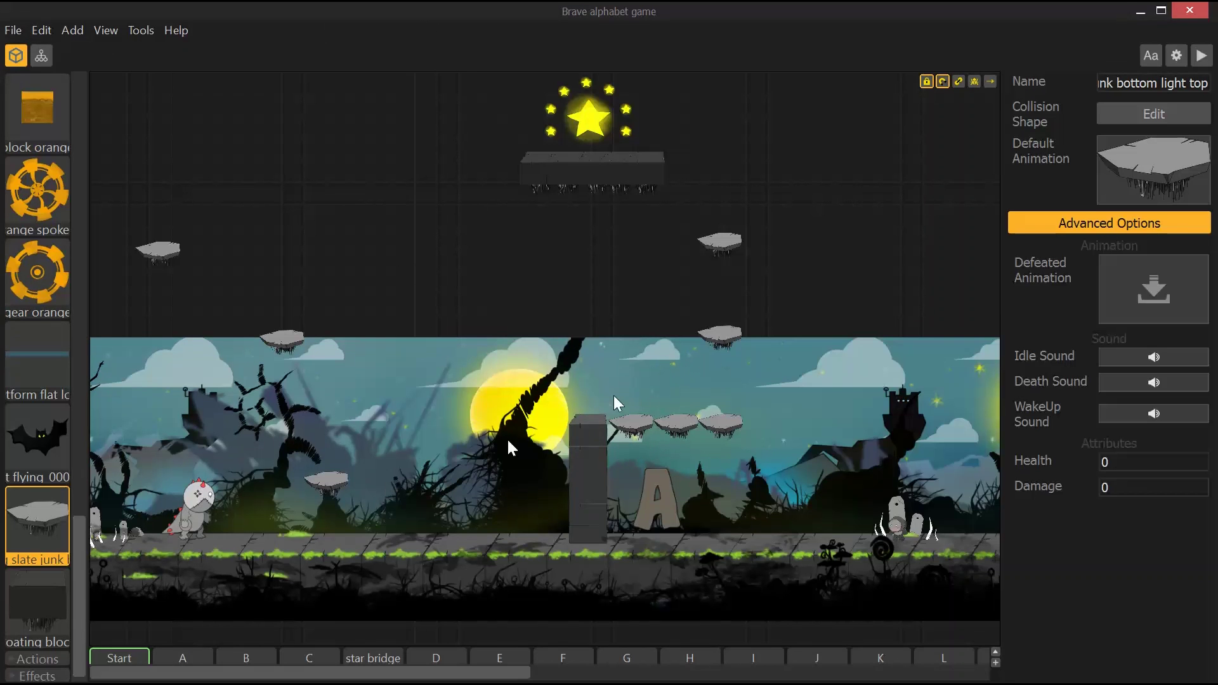
Step: Start a full-screen game preview from the Braver ABC's title screen
click(1198, 61)
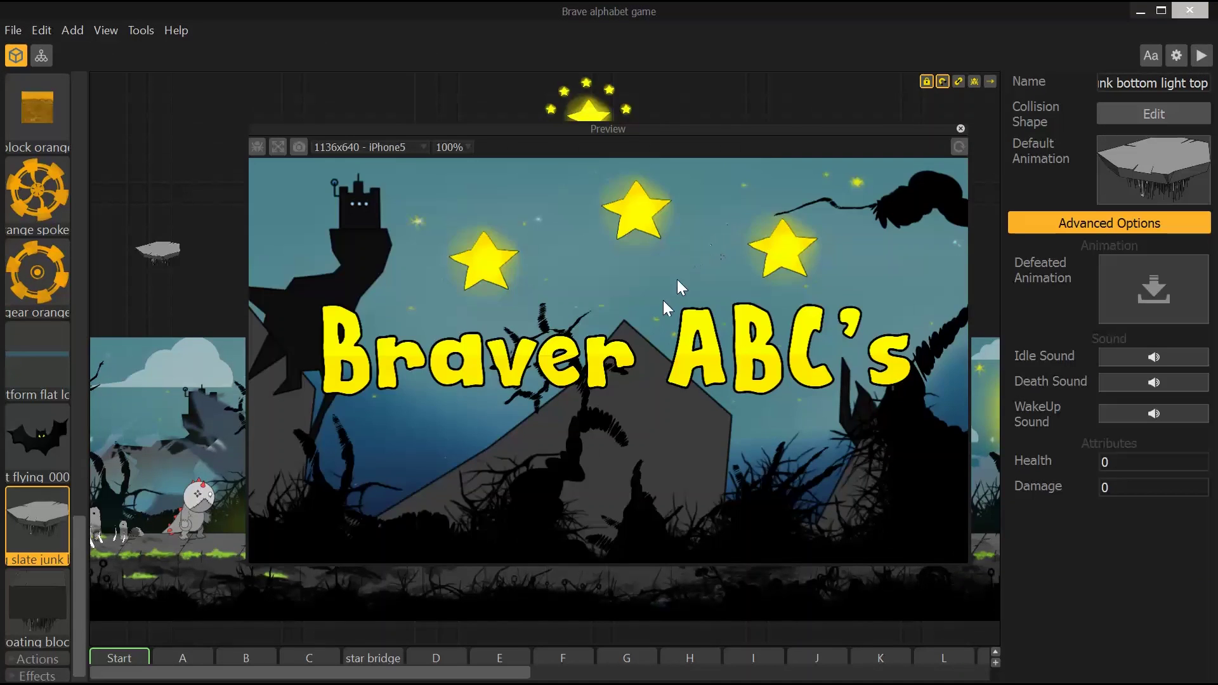
click(279, 150)
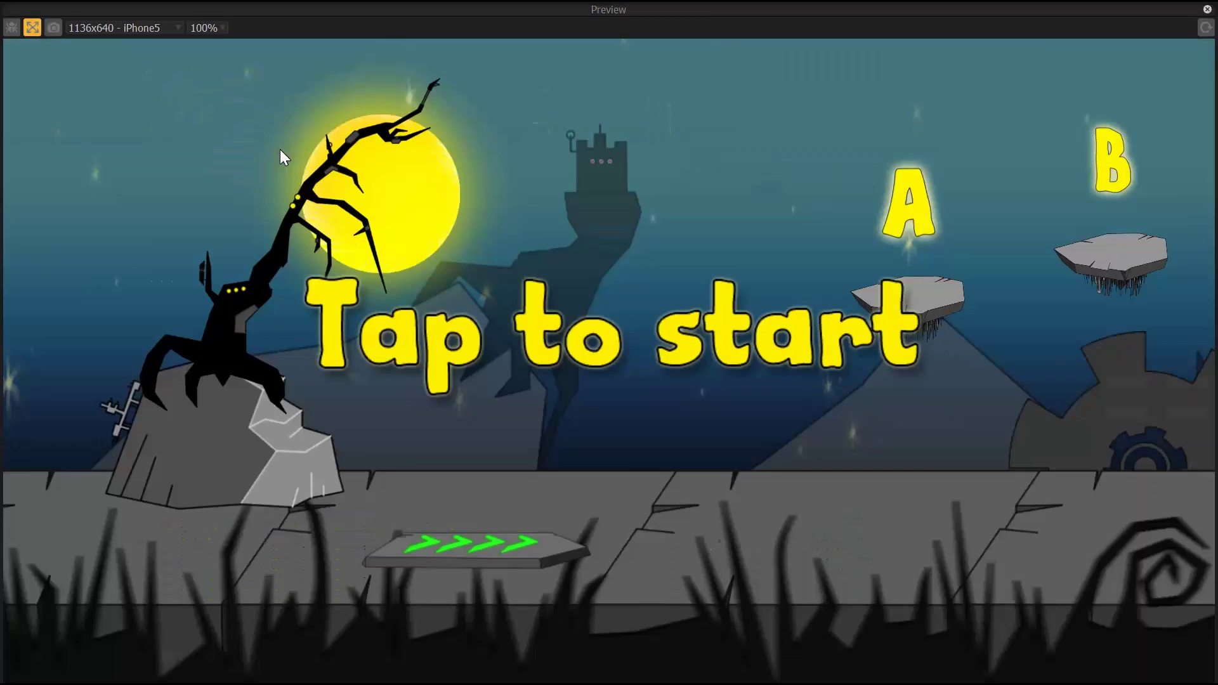
click(577, 341)
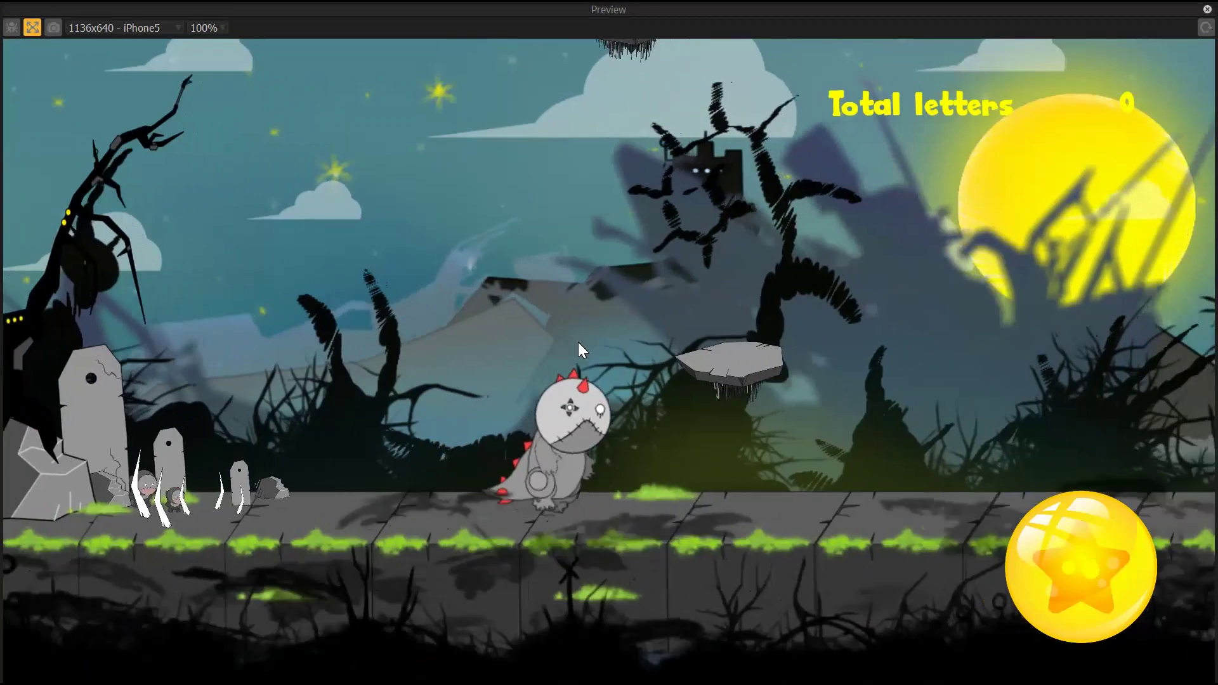
Step: Jump the character up through the one-way floating platforms, then close the preview
click(577, 341)
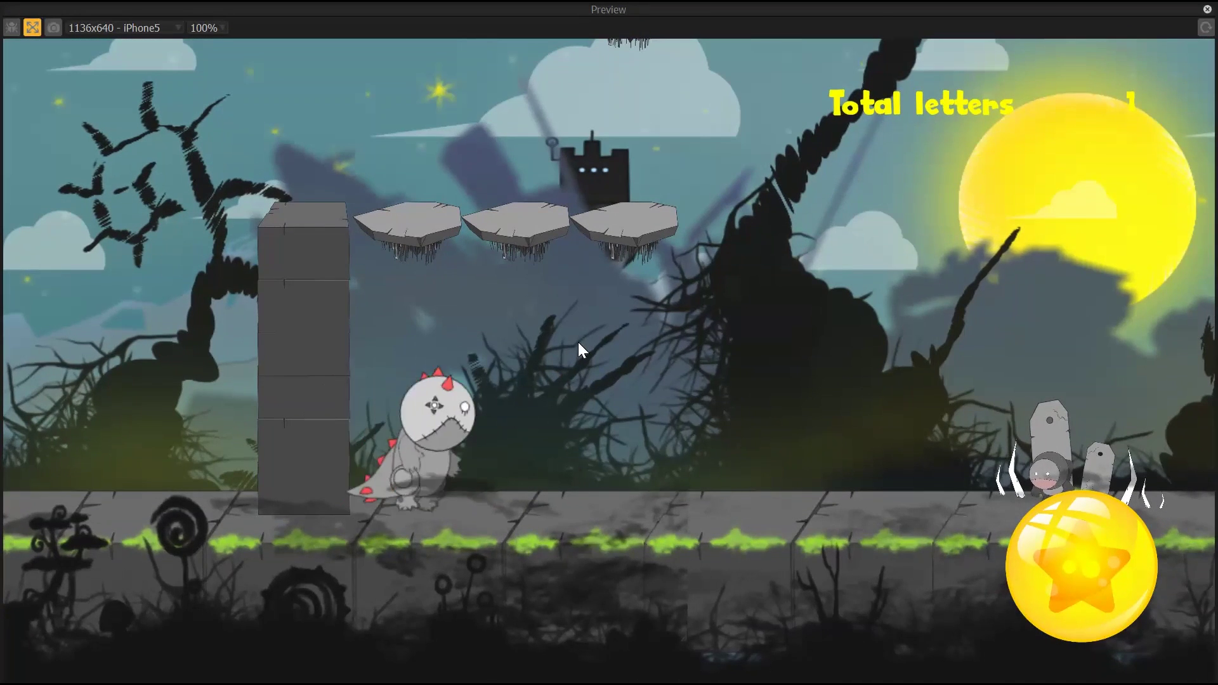
click(578, 342)
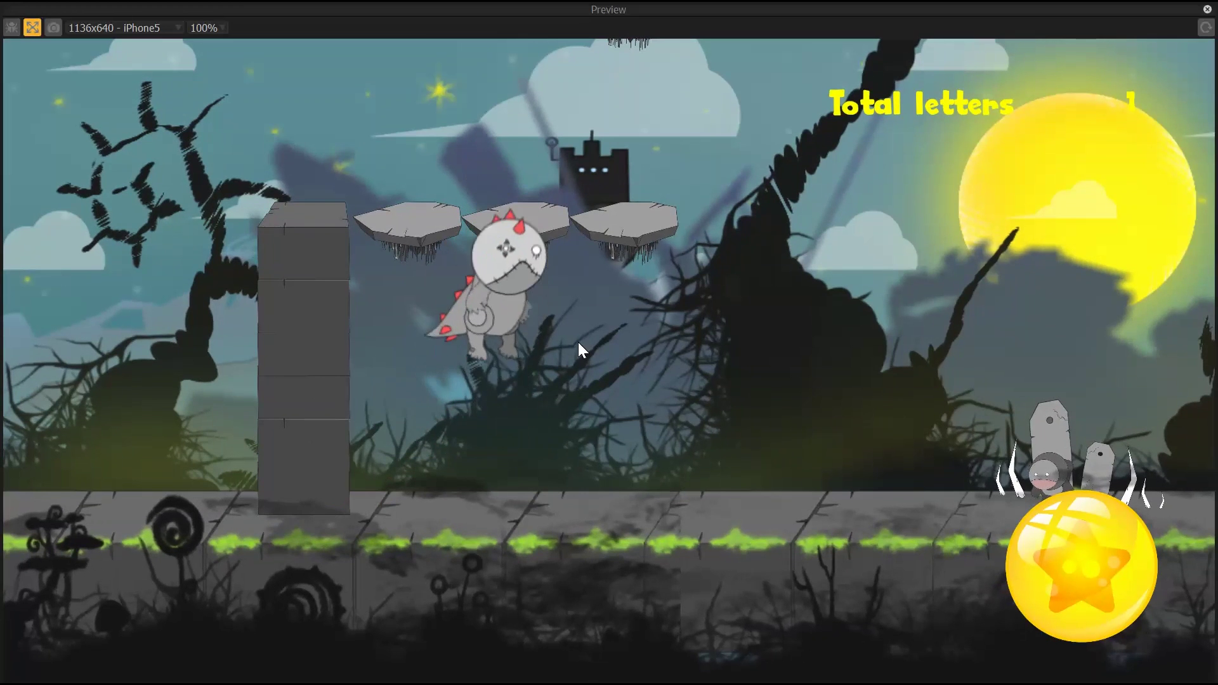
click(577, 341)
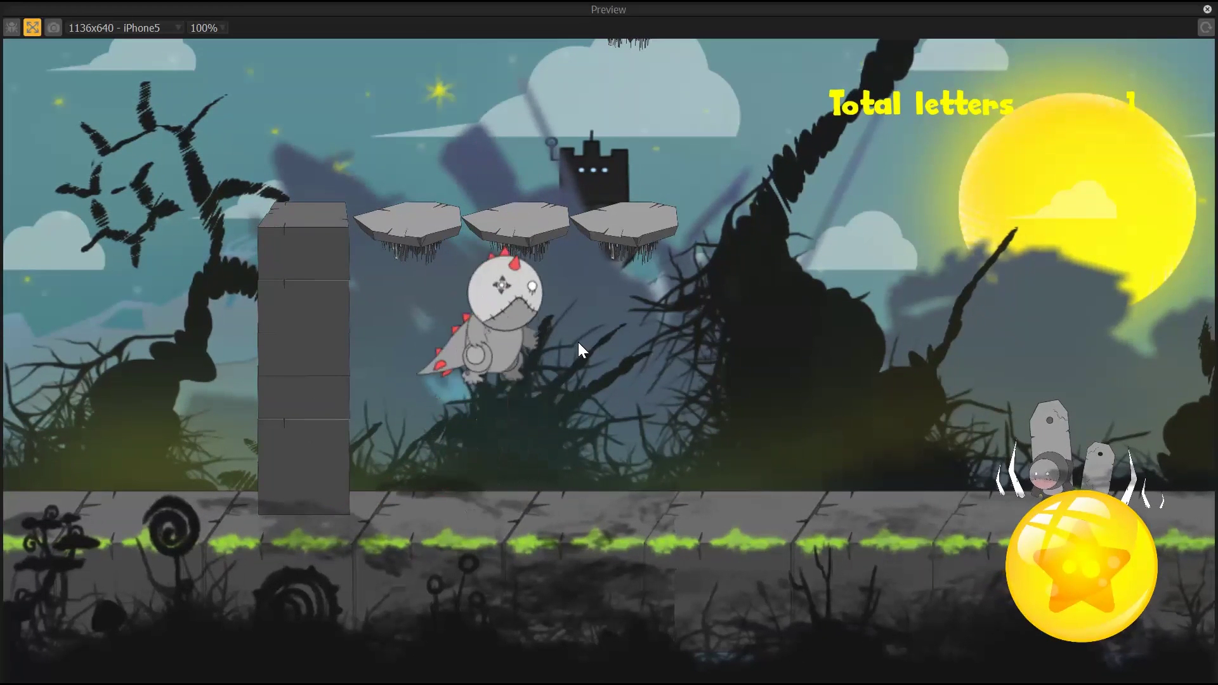
click(579, 343)
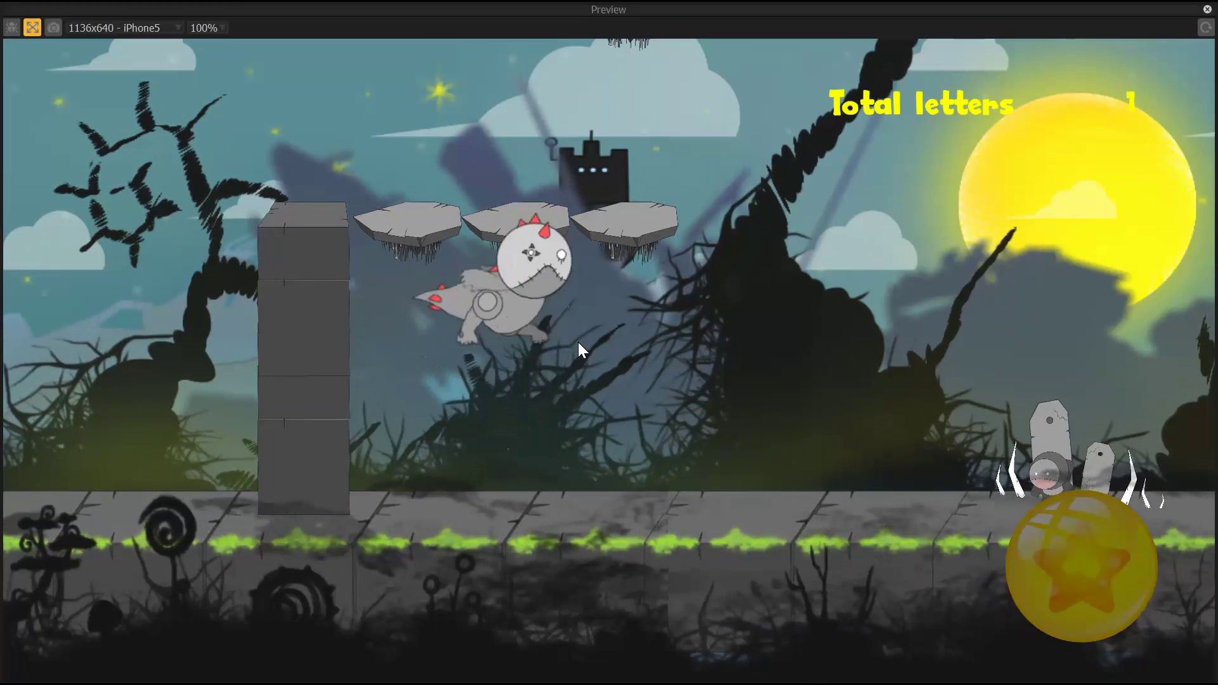
click(579, 348)
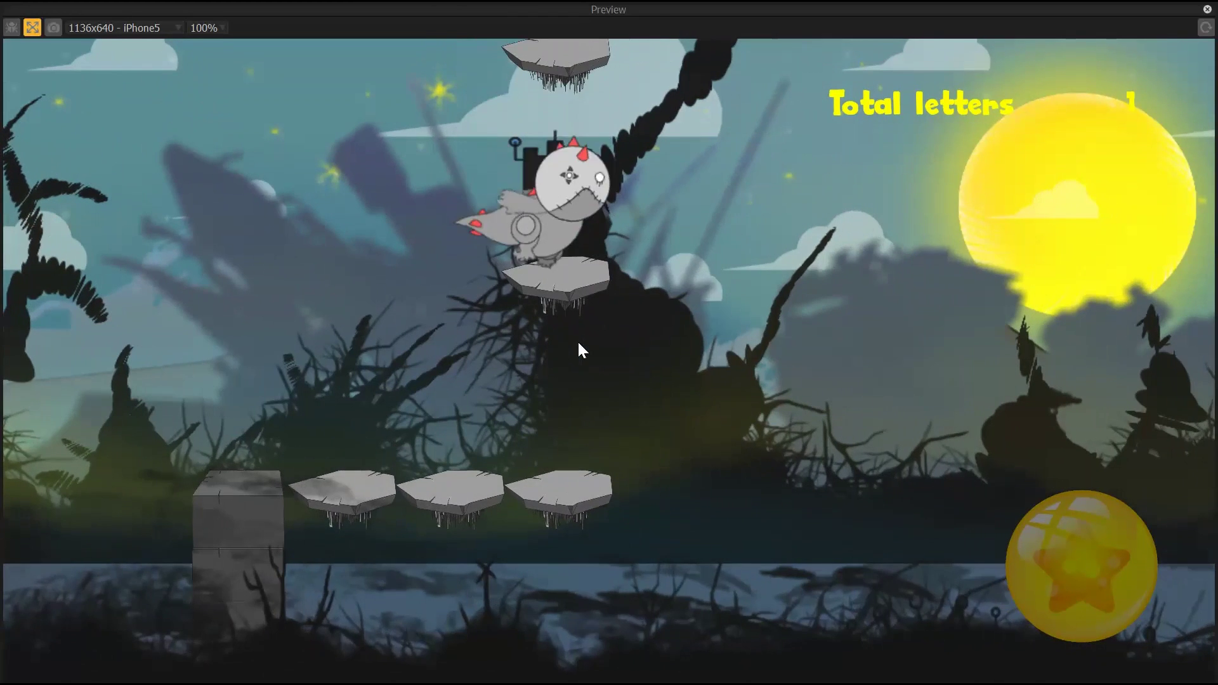
click(578, 345)
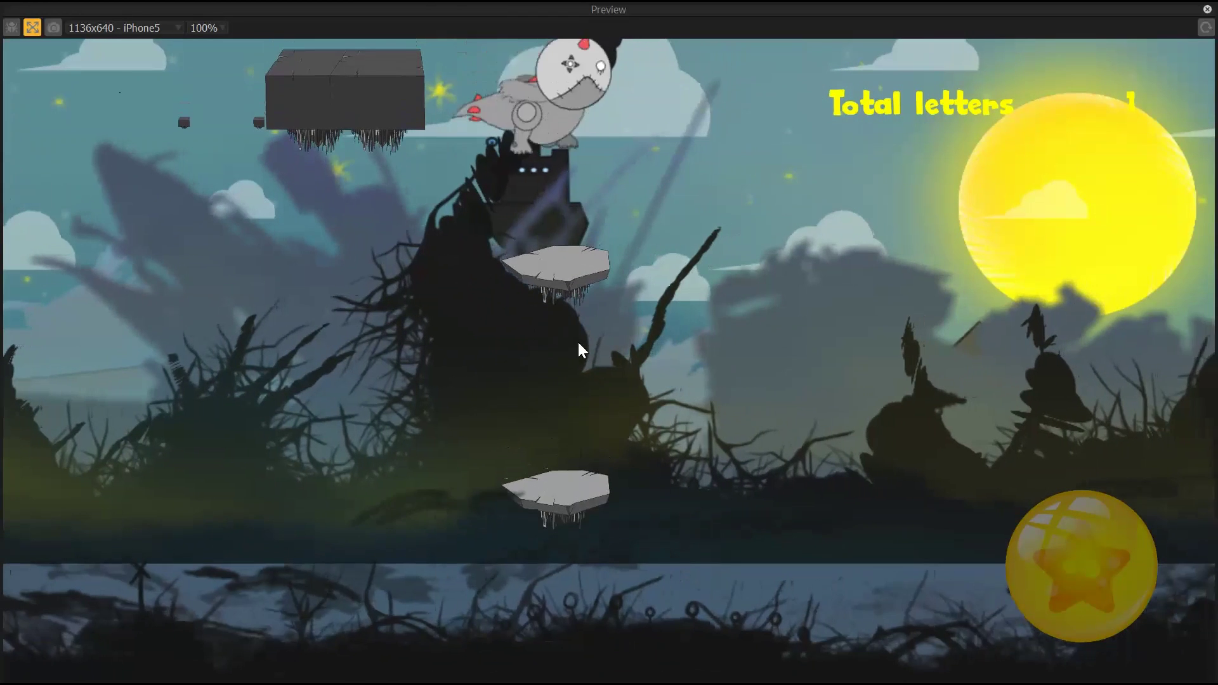
click(579, 343)
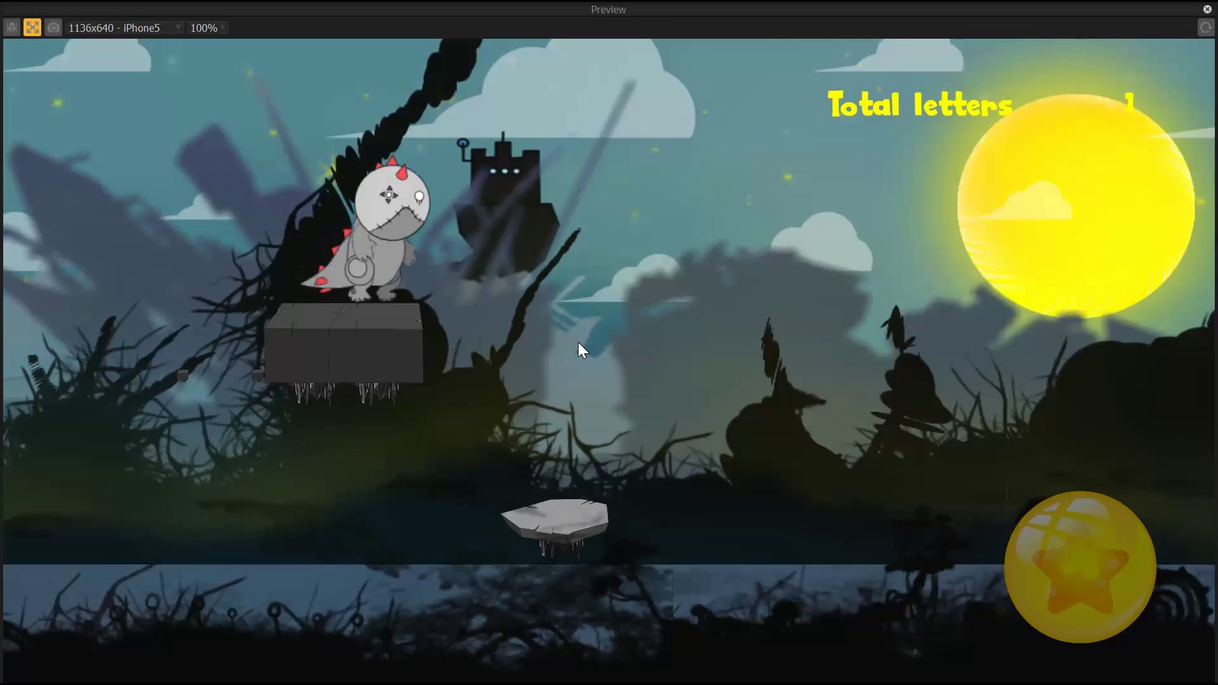
click(577, 341)
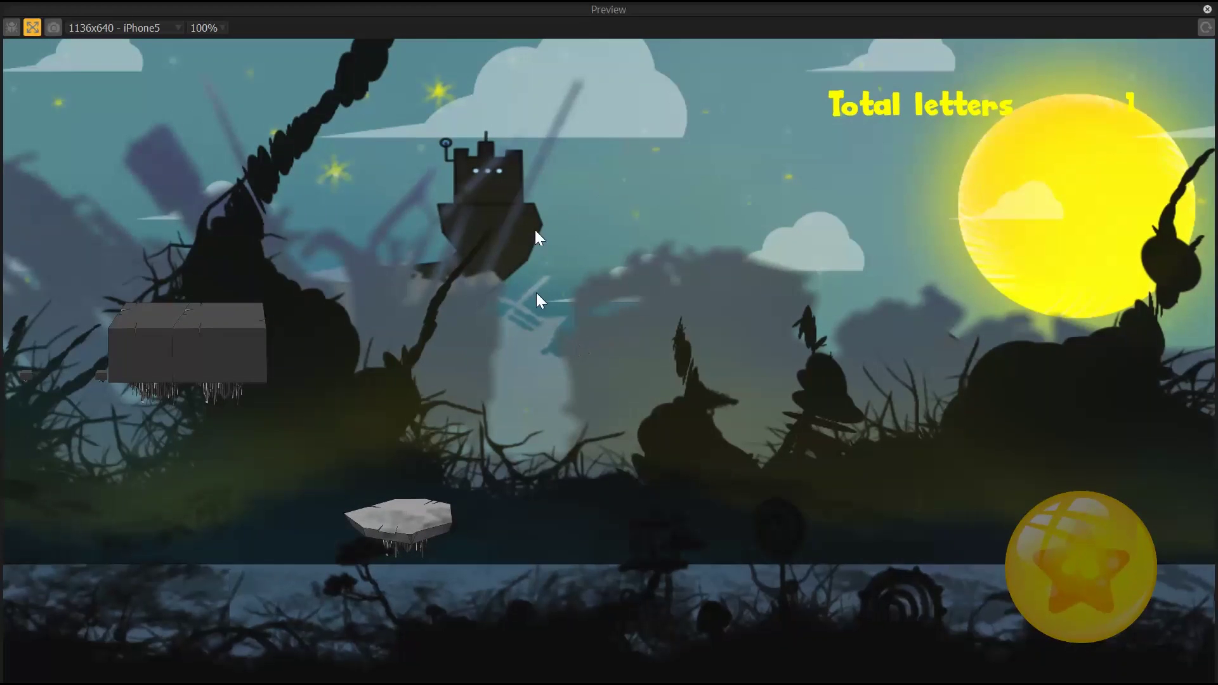
click(1208, 8)
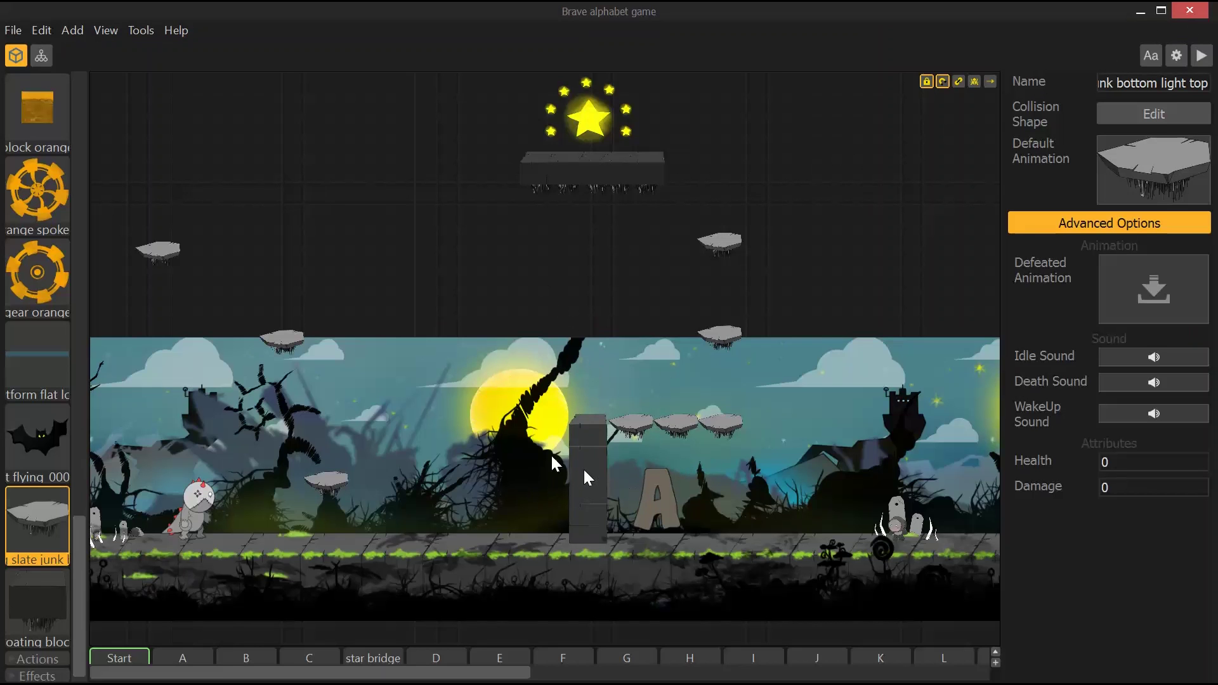
Step: Move the star over the dark stone block to 1570, 1120 and turn on connection mode
click(595, 121)
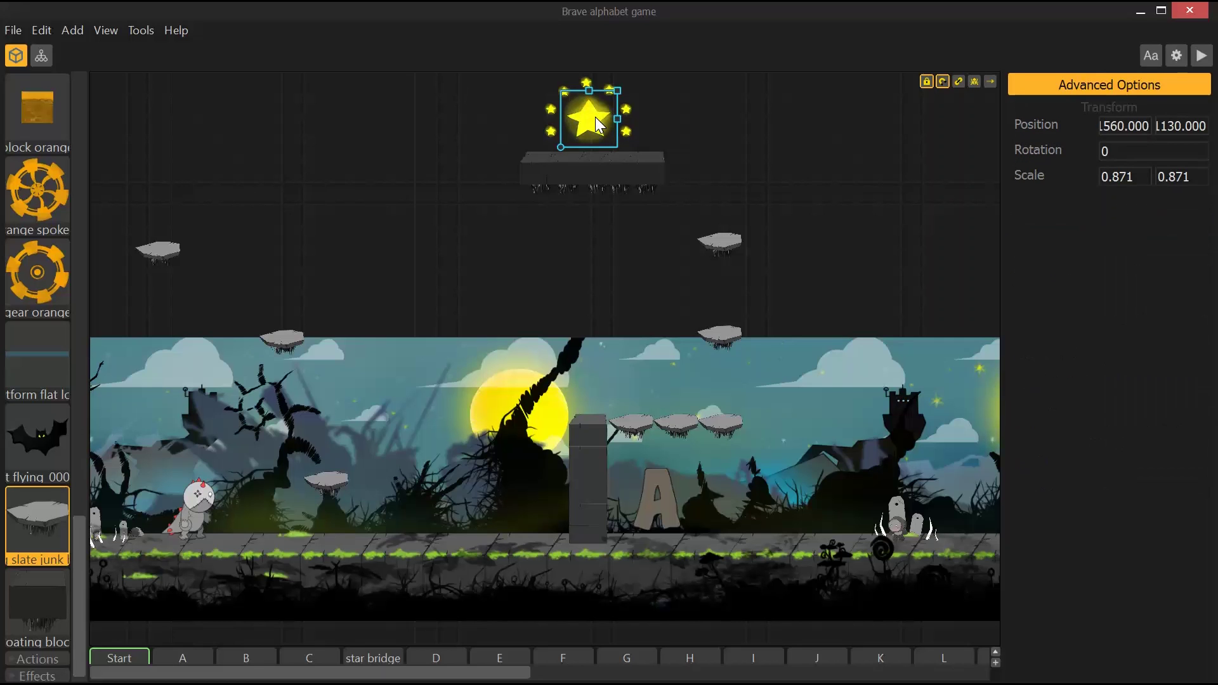
mouse_move(595, 121)
mouse_down()
mouse_move(544, 127)
mouse_move(314, 218)
mouse_move(552, 130)
mouse_move(608, 127)
mouse_up()
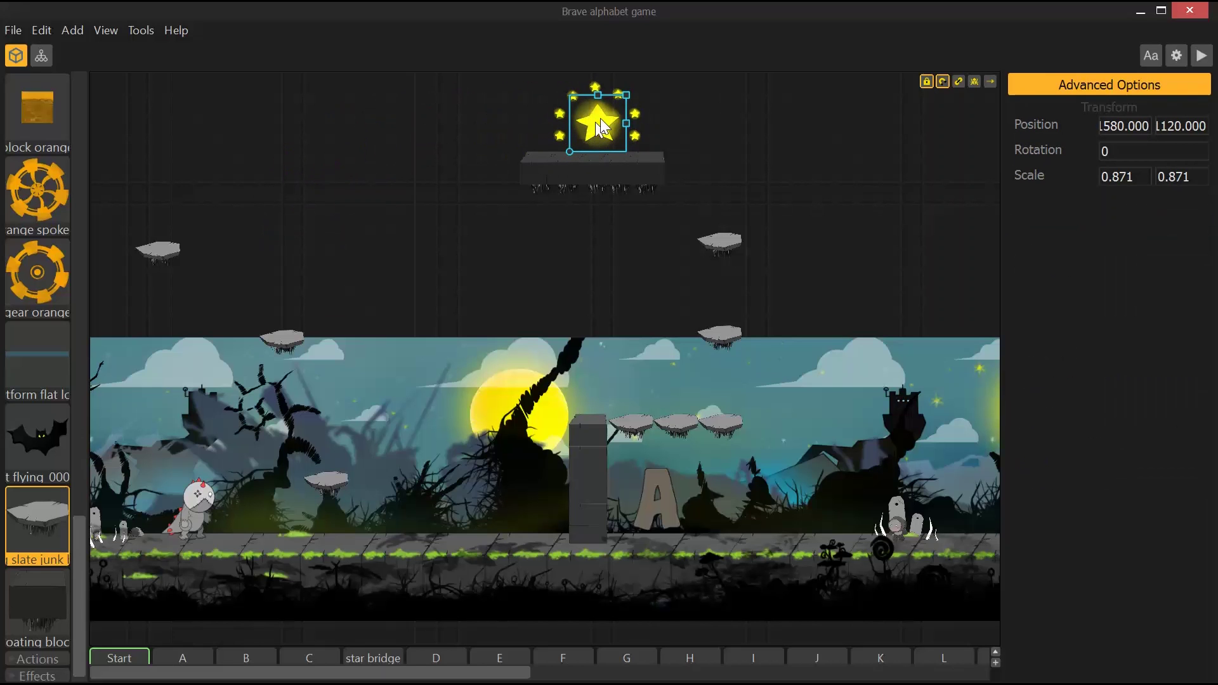
key(Left)
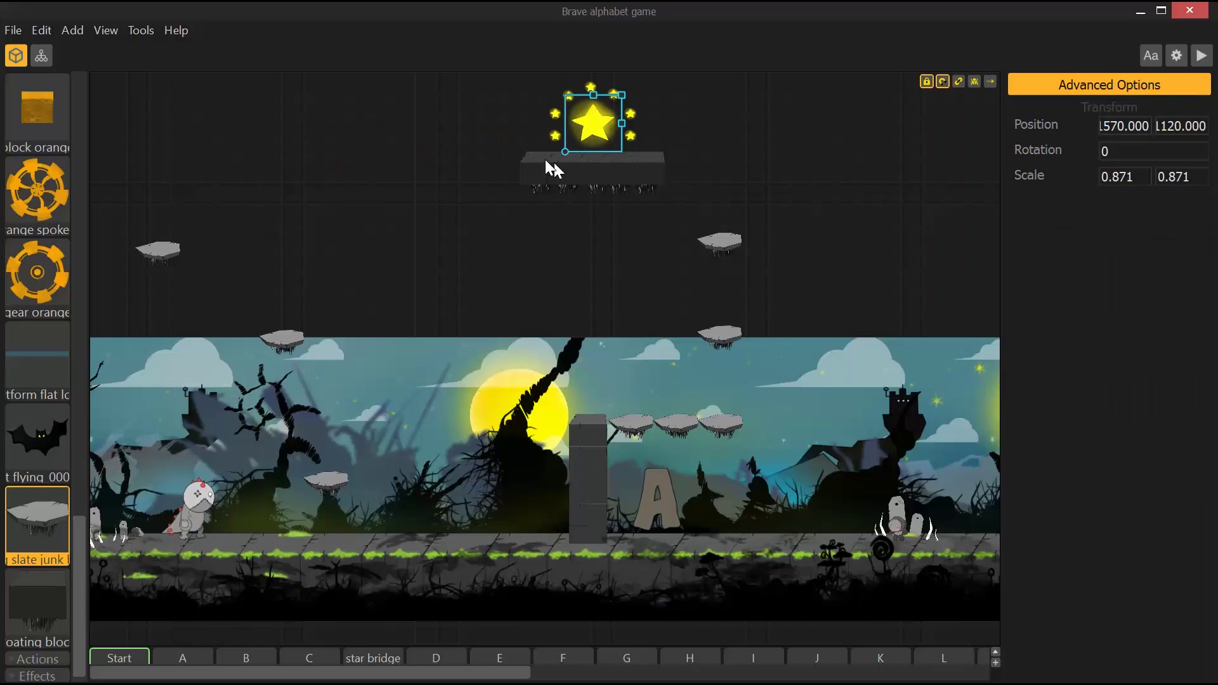
key(c)
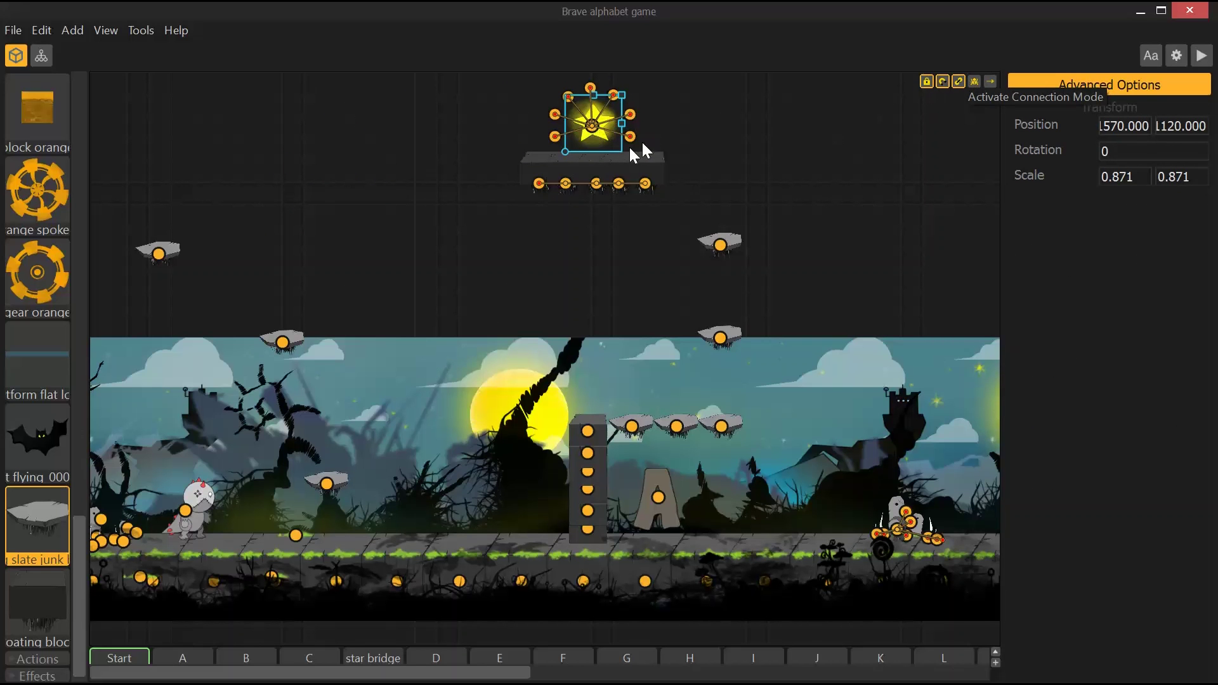
Step: Join the small platform to the one below, then place a copy of the pair at 2100, 530
drag(625, 177, 597, 164)
click(729, 238)
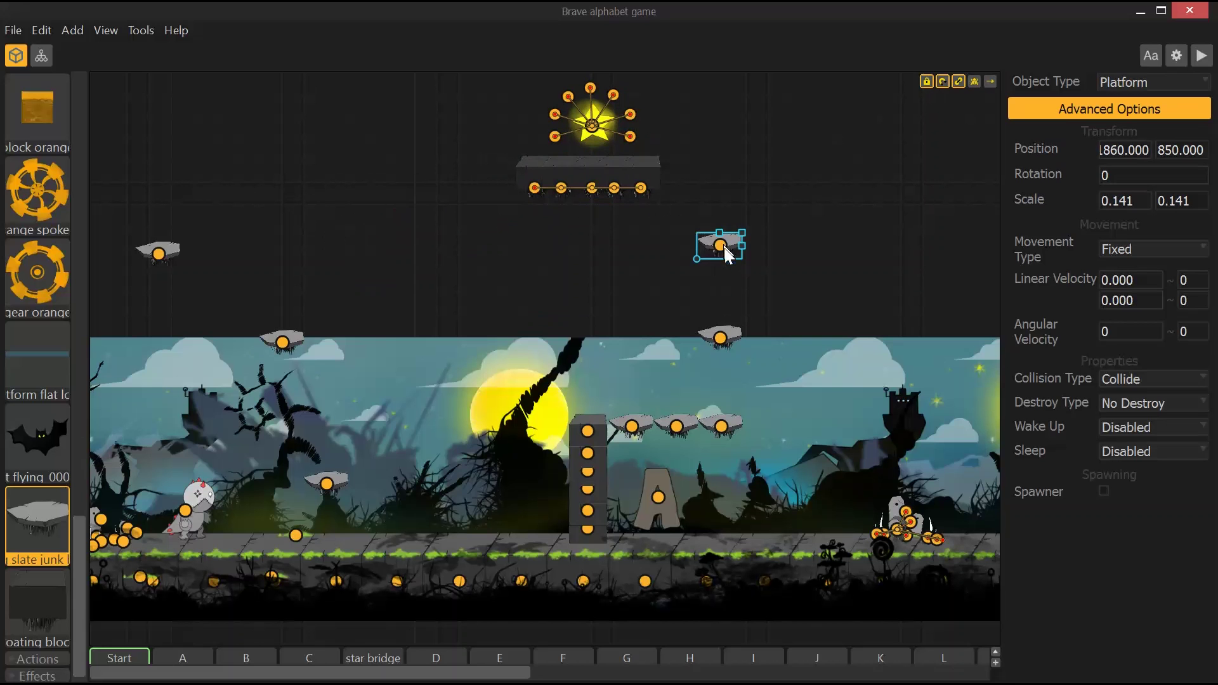
drag(725, 245, 673, 426)
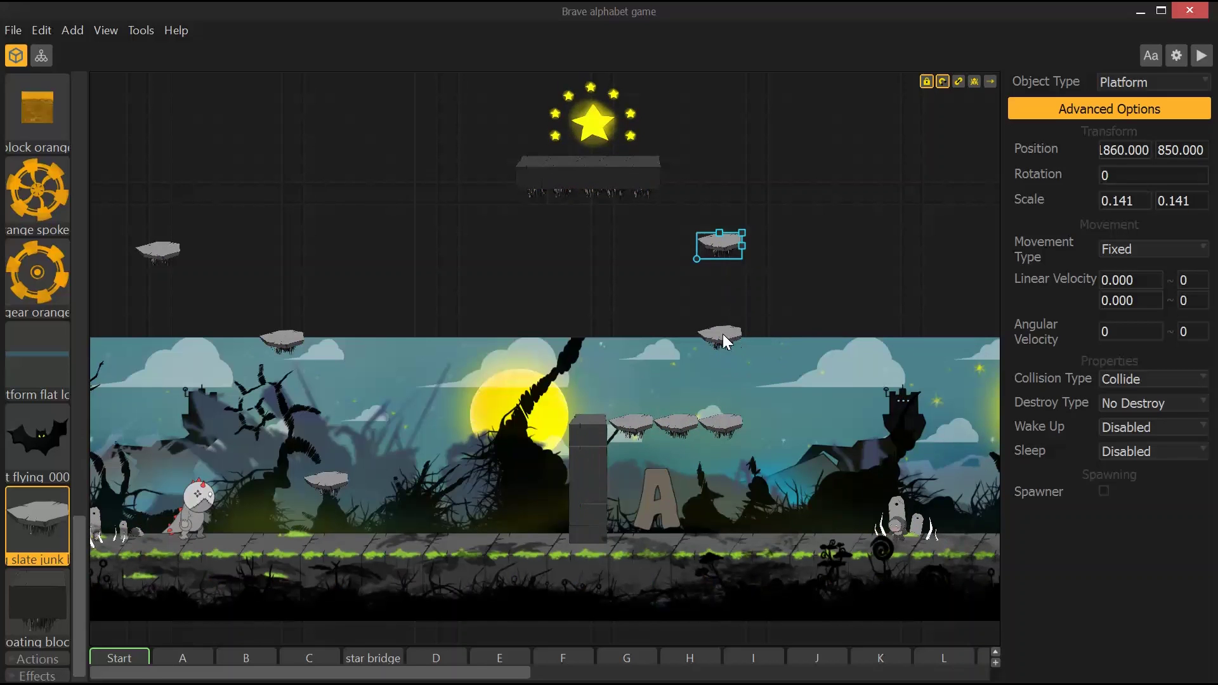
ctrl+drag(722, 334, 838, 385)
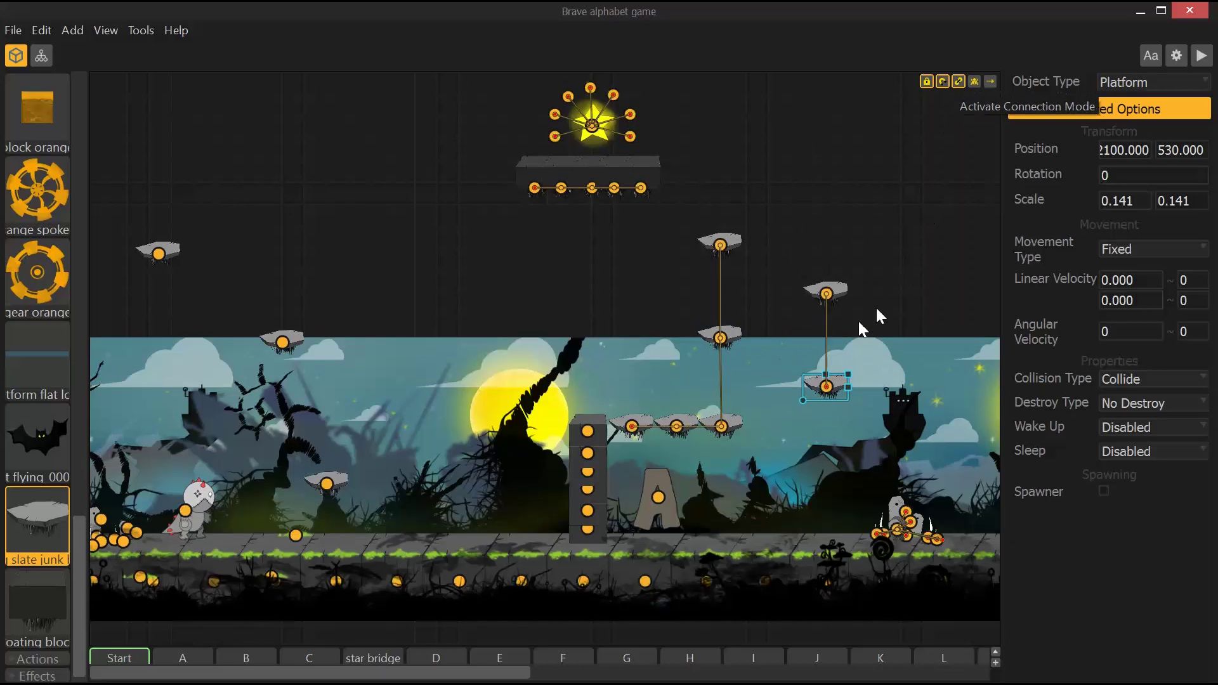
Step: Check the joint's Advanced Options and raise the copied pair's top platform to 2110, 850
click(826, 340)
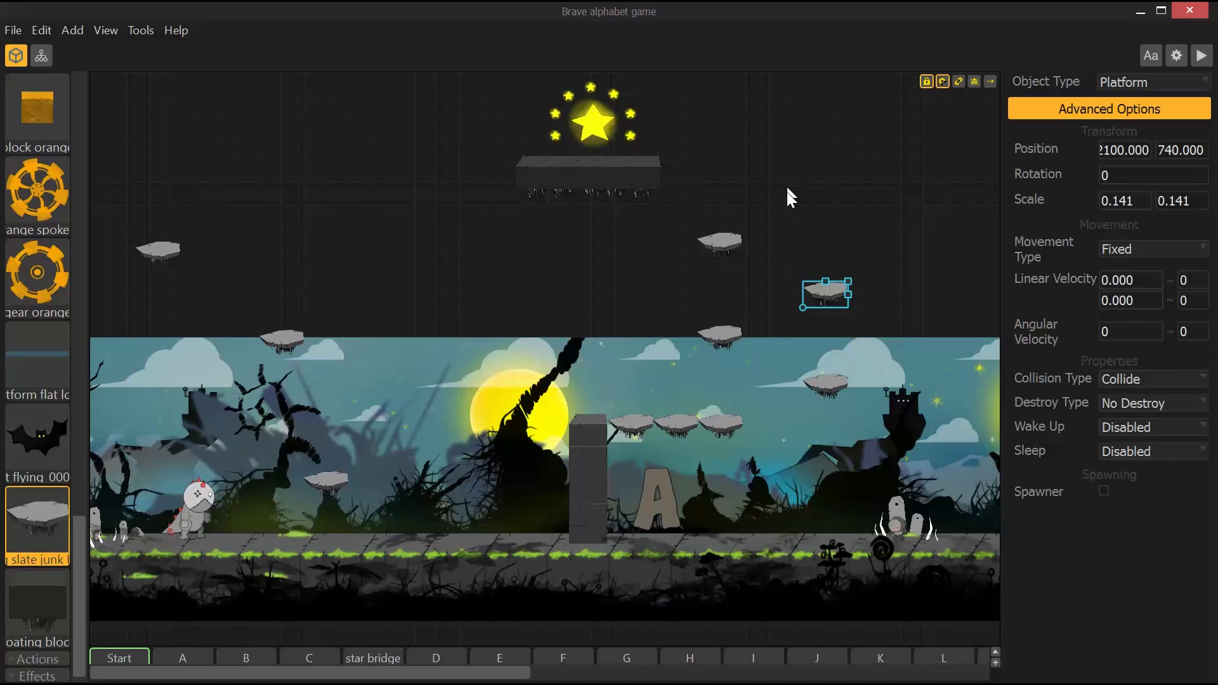
drag(835, 292, 831, 245)
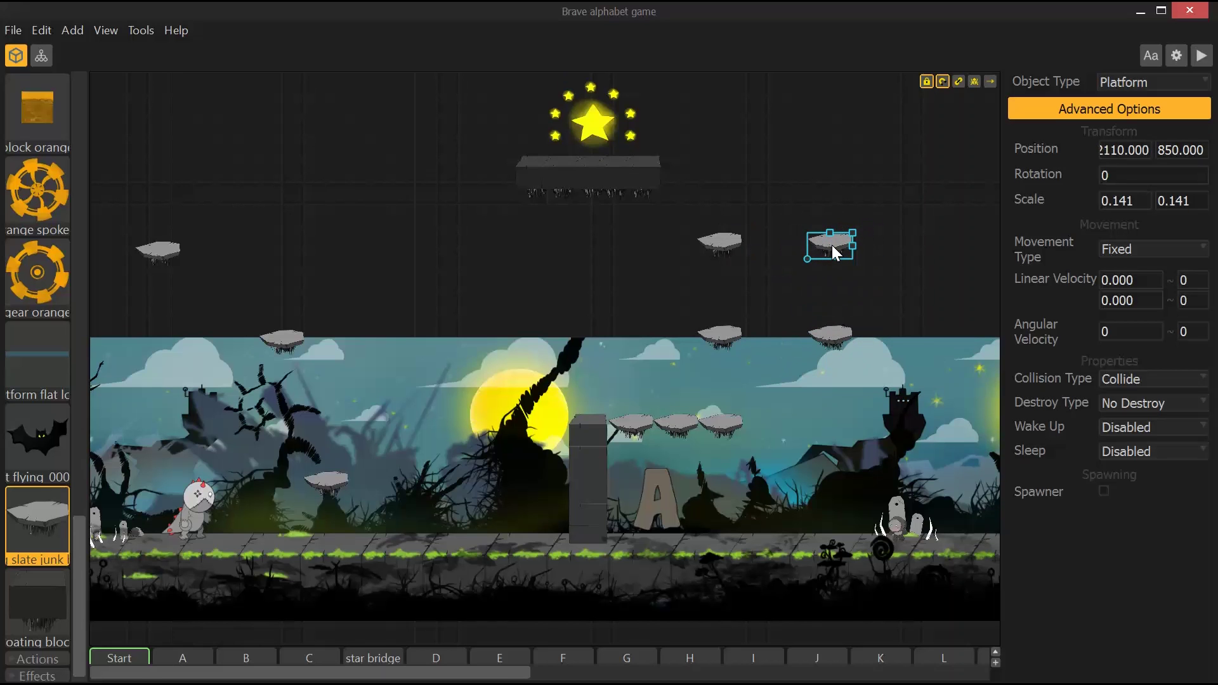